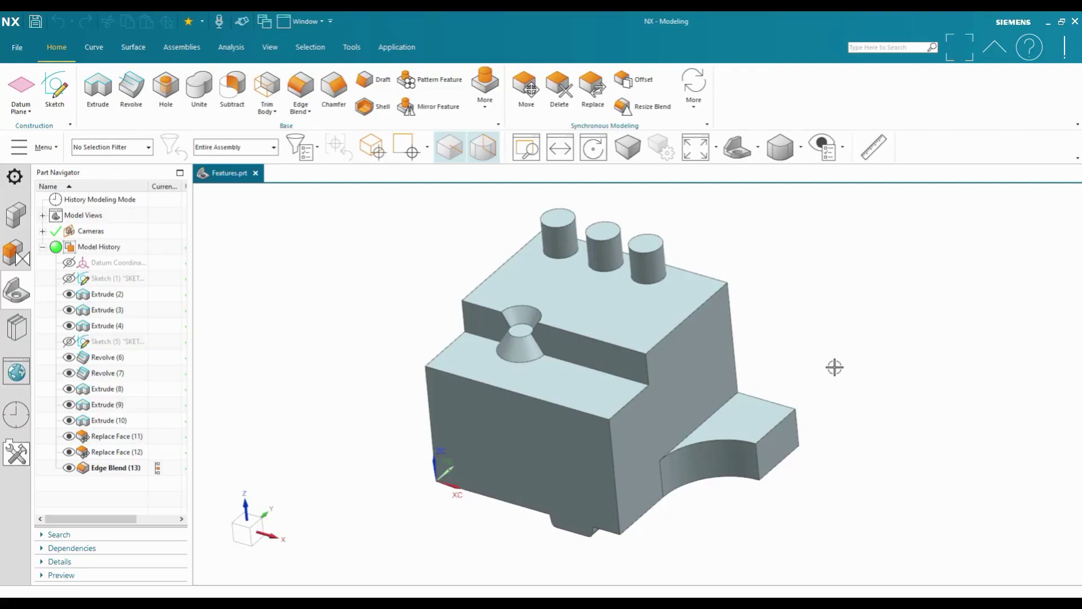
# - Reset the view with Home, orbit the part, and expand the No Selection Filter list
pyautogui.press('Home')
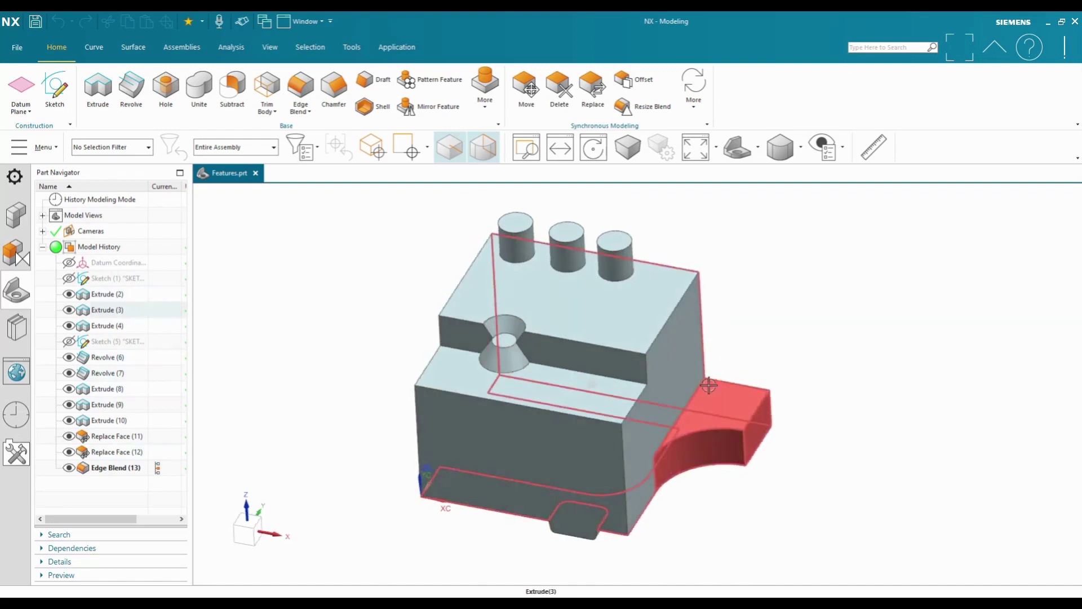
pyautogui.moveTo(593, 519)
pyautogui.mouseDown(button='middle')
pyautogui.moveTo(838, 454)
pyautogui.moveTo(733, 373)
pyautogui.moveTo(608, 338)
pyautogui.mouseUp(button='middle')
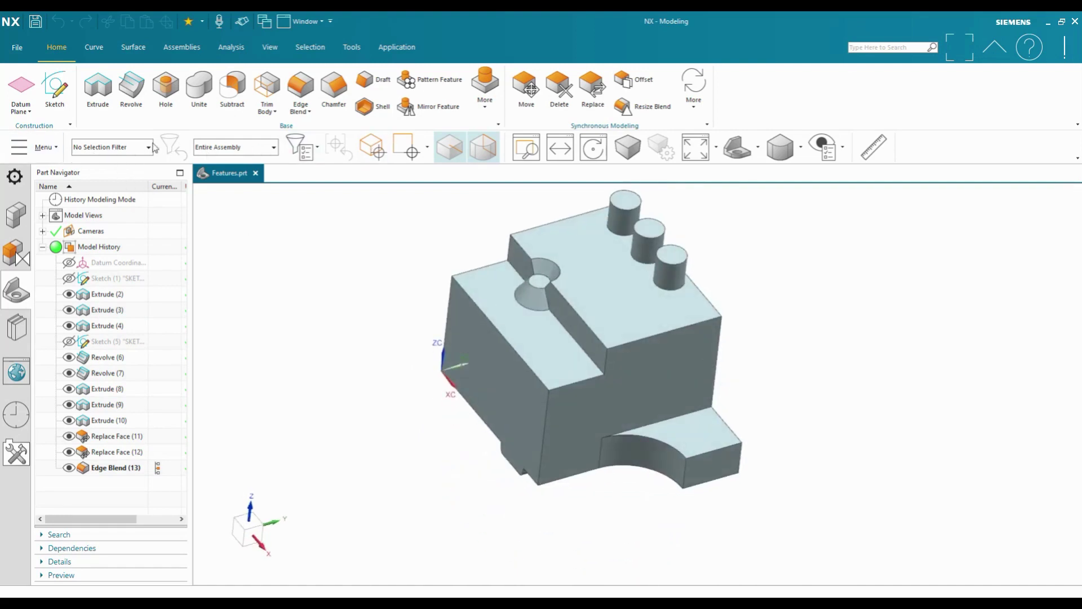
pyautogui.click(135, 151)
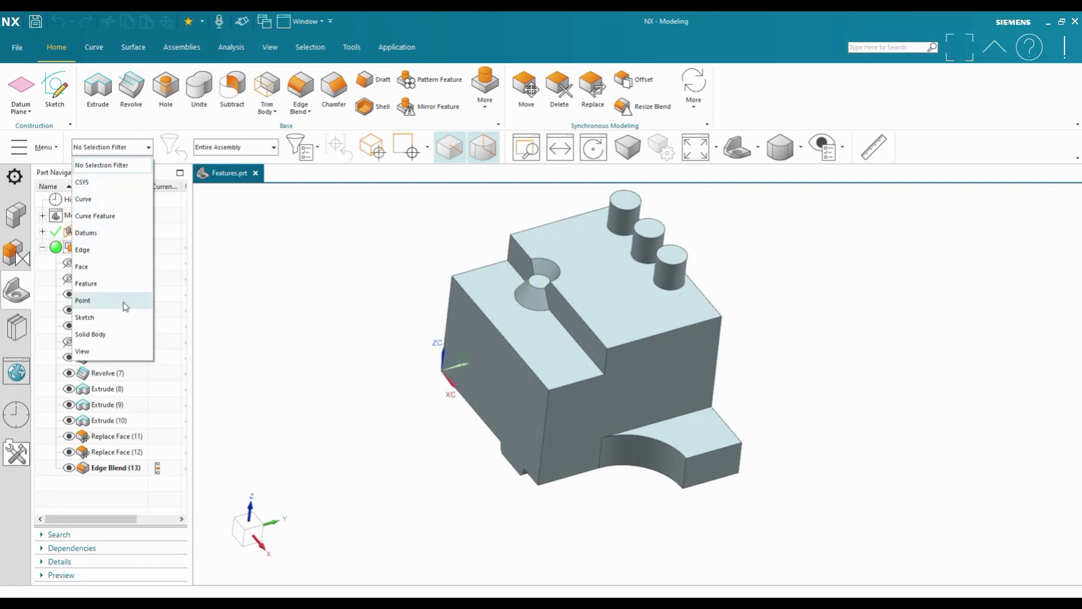
# - Keep No Selection Filter and orbit the part to a near-front view, then back to isometric
pyautogui.click(125, 164)
pyautogui.moveTo(623, 297)
pyautogui.mouseDown(button='middle')
pyautogui.moveTo(904, 457)
pyautogui.moveTo(889, 448)
pyautogui.mouseUp(button='middle')
pyautogui.moveTo(488, 410)
pyautogui.mouseDown(button='middle')
pyautogui.moveTo(819, 363)
pyautogui.moveTo(749, 338)
pyautogui.mouseUp(button='middle')
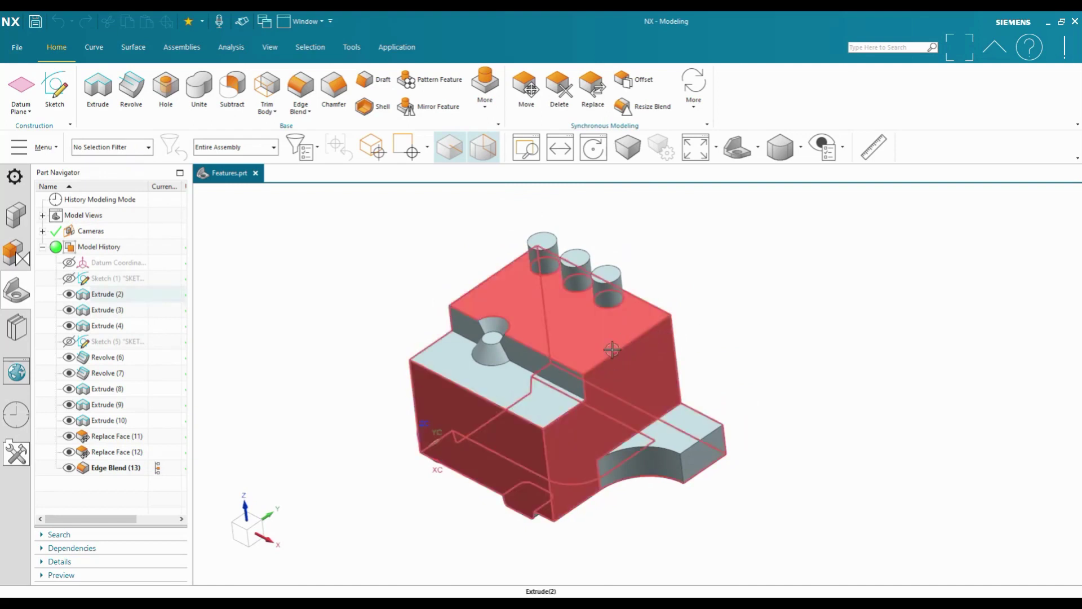
# - Zoom in on the cylinders and list the picked boss's candidates: Extrude(8), edge, faces, solid body
pyautogui.moveTo(621, 347); pyautogui.dragTo(530, 355, button='middle')
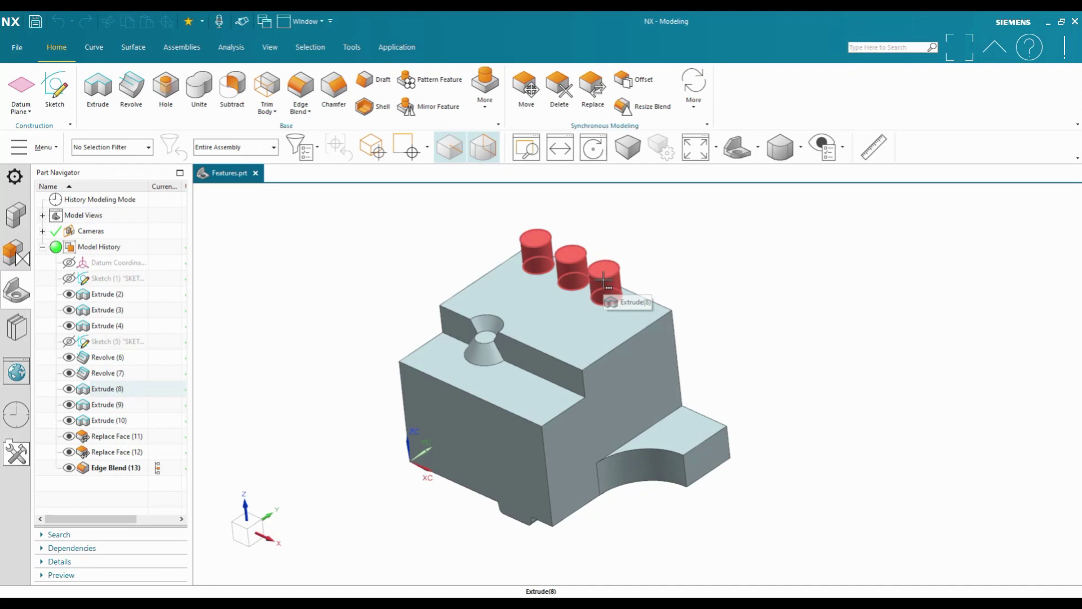
pyautogui.press('Home')
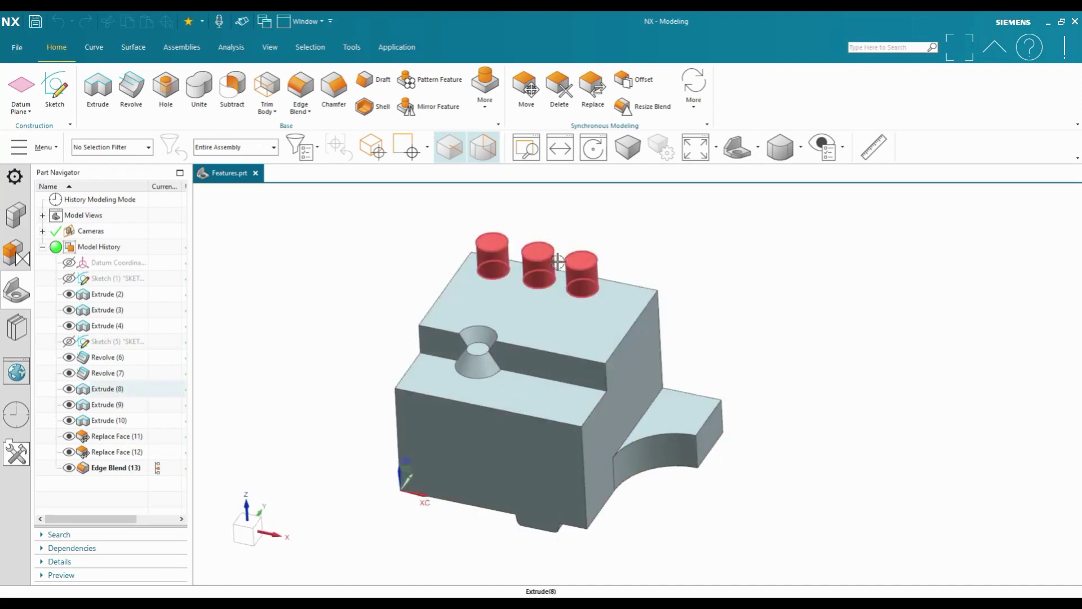
pyautogui.scroll(2, 559, 262)
pyautogui.moveTo(558, 263); pyautogui.dragTo(546, 300, button='middle')
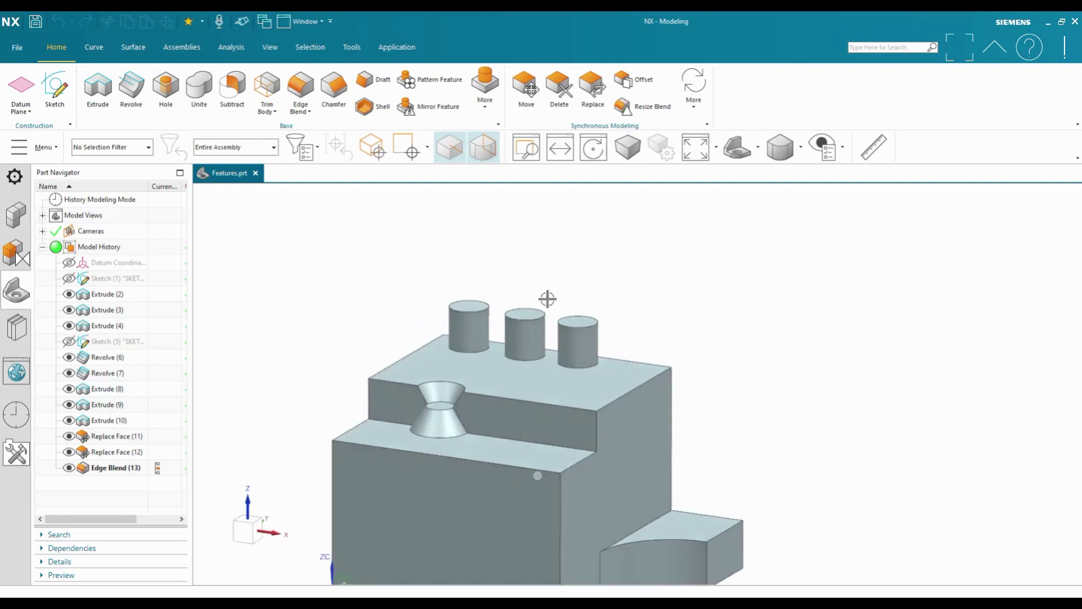
pyautogui.click(590, 332)
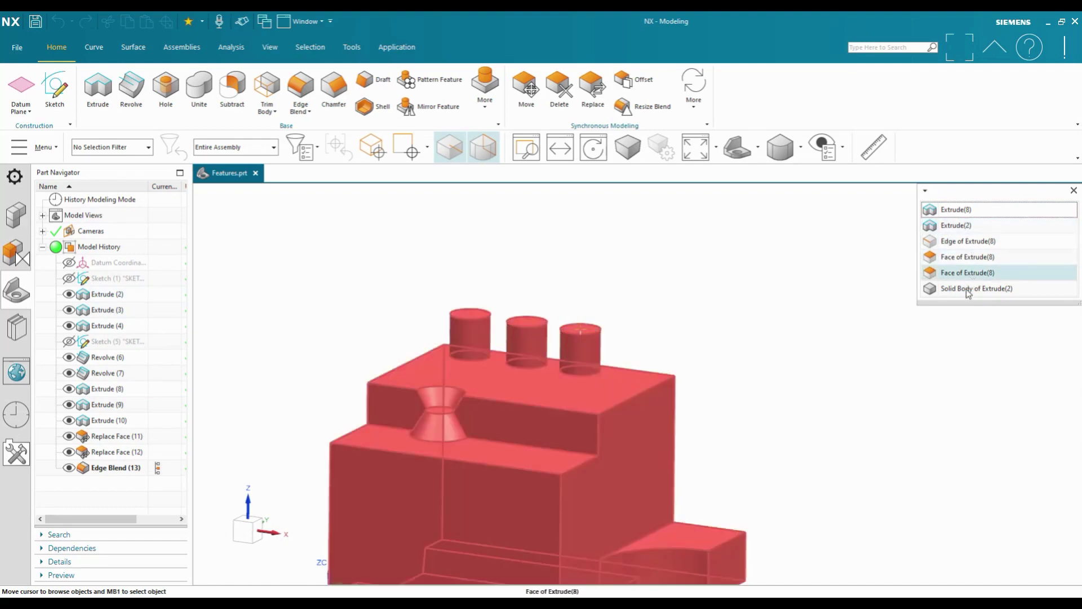
# - Pick Extrude(8)'s top edge from the candidates, then zoom out and orbit the whole part
pyautogui.click(968, 241)
pyautogui.scroll(-2, 898, 414)
pyautogui.moveTo(904, 408); pyautogui.dragTo(790, 398, button='middle')
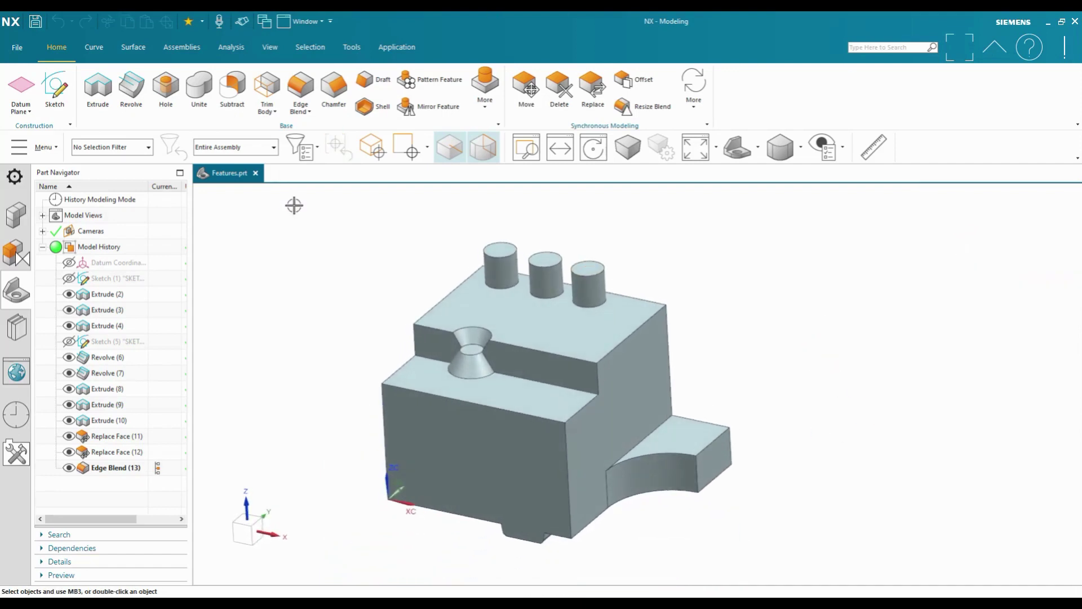
pyautogui.moveTo(295, 203)
pyautogui.mouseDown(button='middle')
pyautogui.moveTo(373, 211)
pyautogui.moveTo(369, 244)
pyautogui.mouseUp(button='middle')
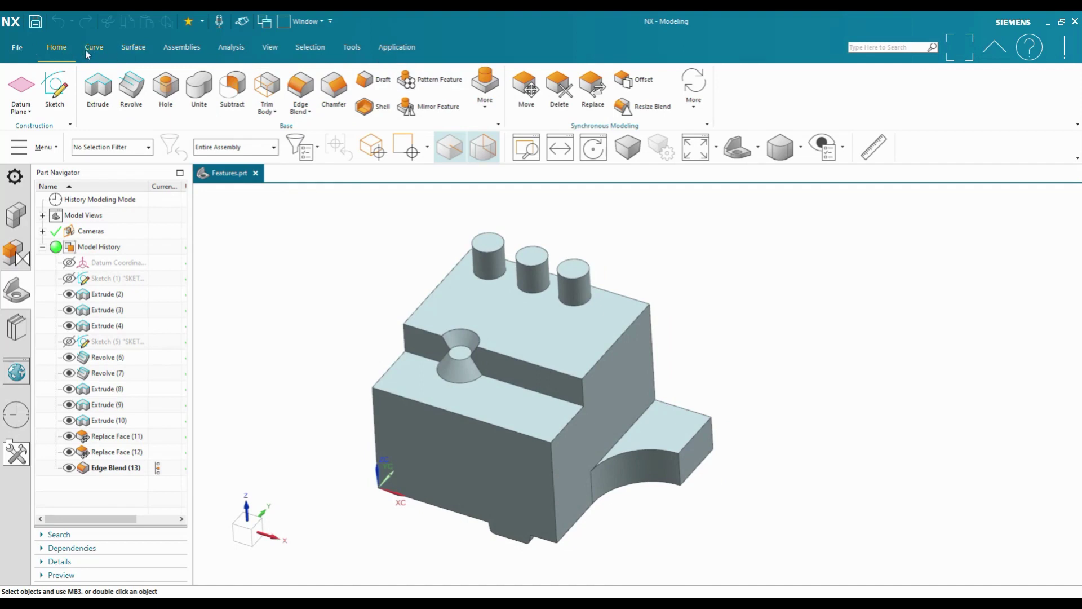
# - Show the Top Selection Priority choices on the Selection tab, currently set to Feature
pyautogui.click(311, 49)
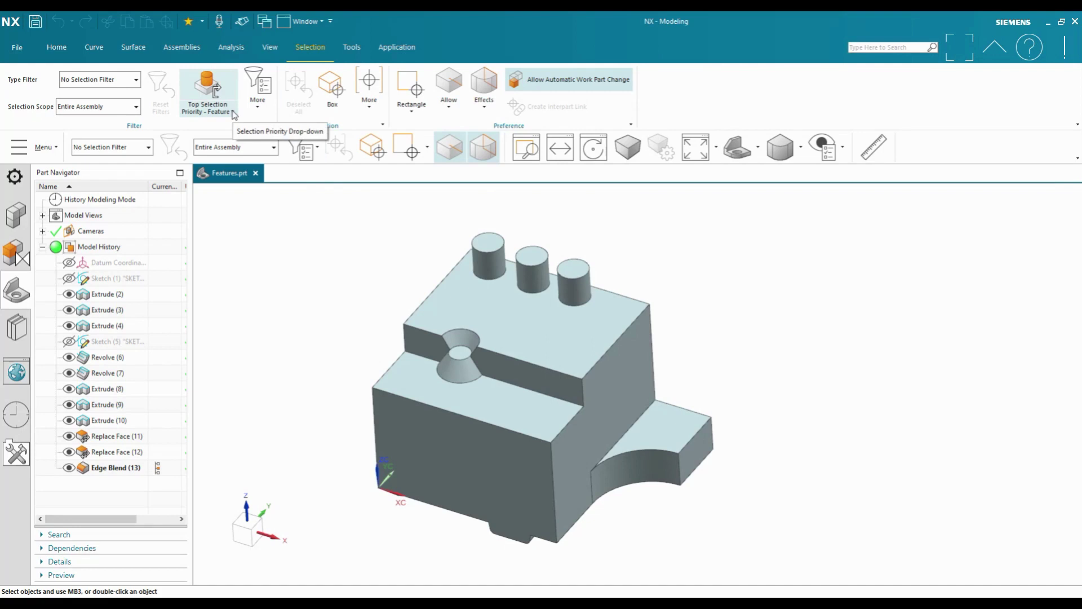
pyautogui.click(234, 114)
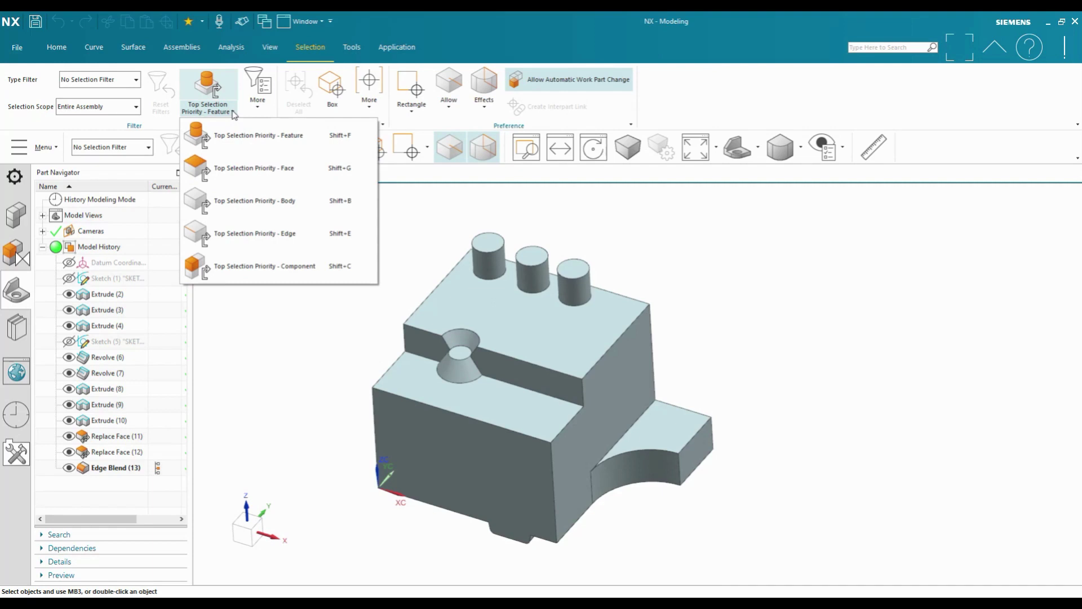
# - Set top selection priority to Edge and select the third cylinder's top edge
pyautogui.click(305, 242)
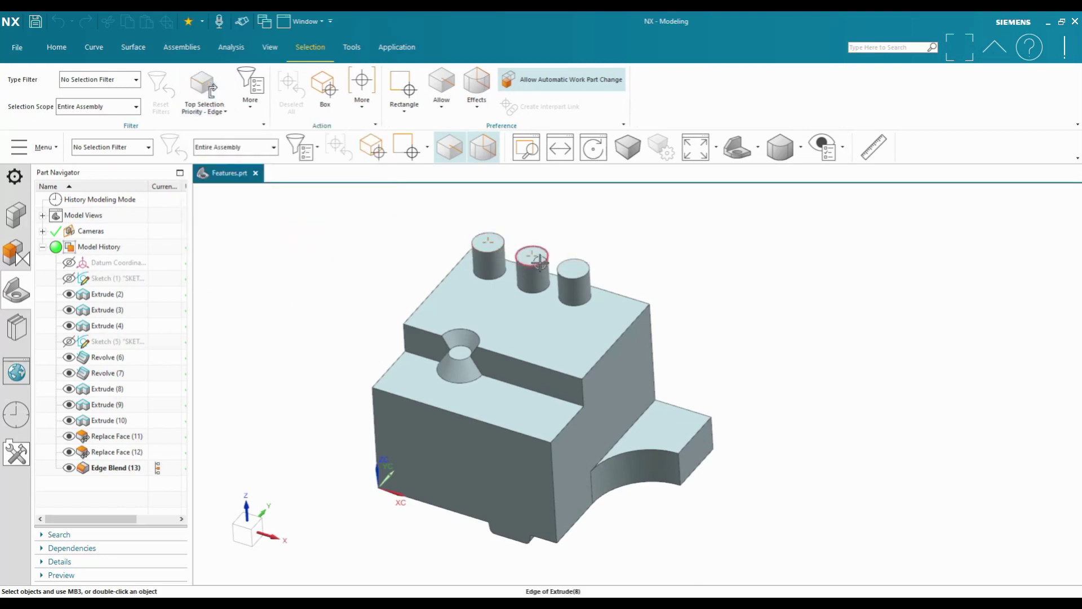
pyautogui.moveTo(604, 304); pyautogui.dragTo(598, 328, button='middle')
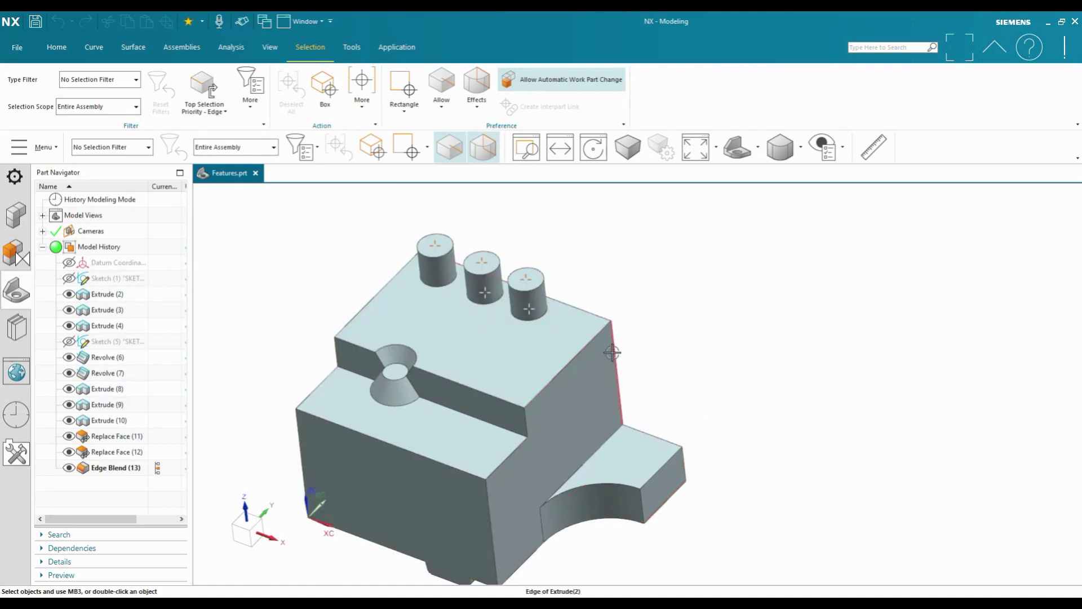
pyautogui.click(522, 272)
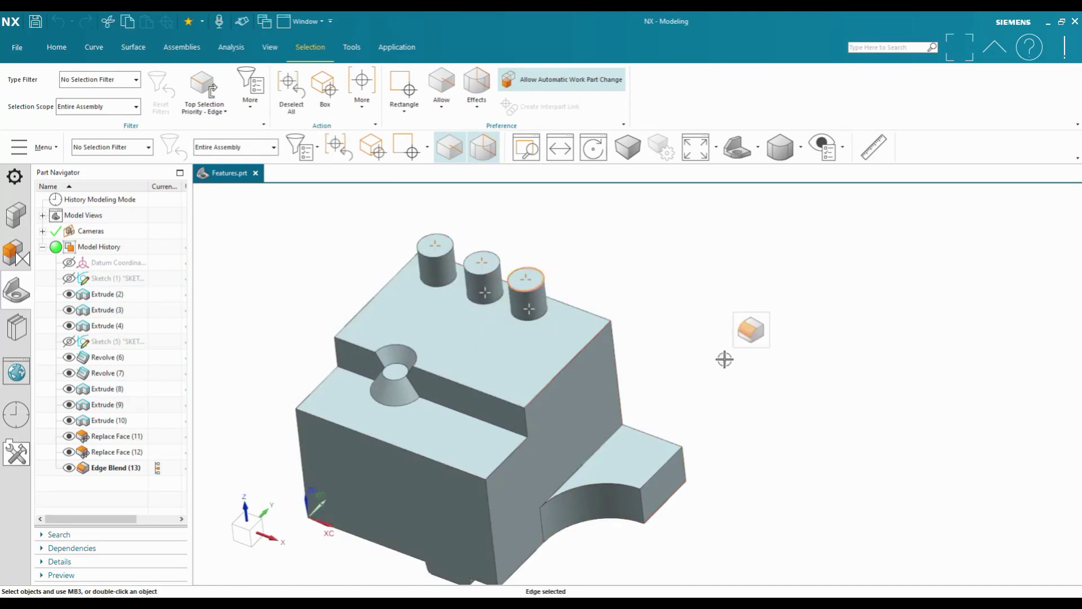
# - Orbit to a more frontal angle, clear the edge selection with Esc, and list priority choices again
pyautogui.moveTo(725, 358)
pyautogui.mouseDown(button='middle')
pyautogui.moveTo(833, 385)
pyautogui.moveTo(838, 367)
pyautogui.mouseUp(button='middle')
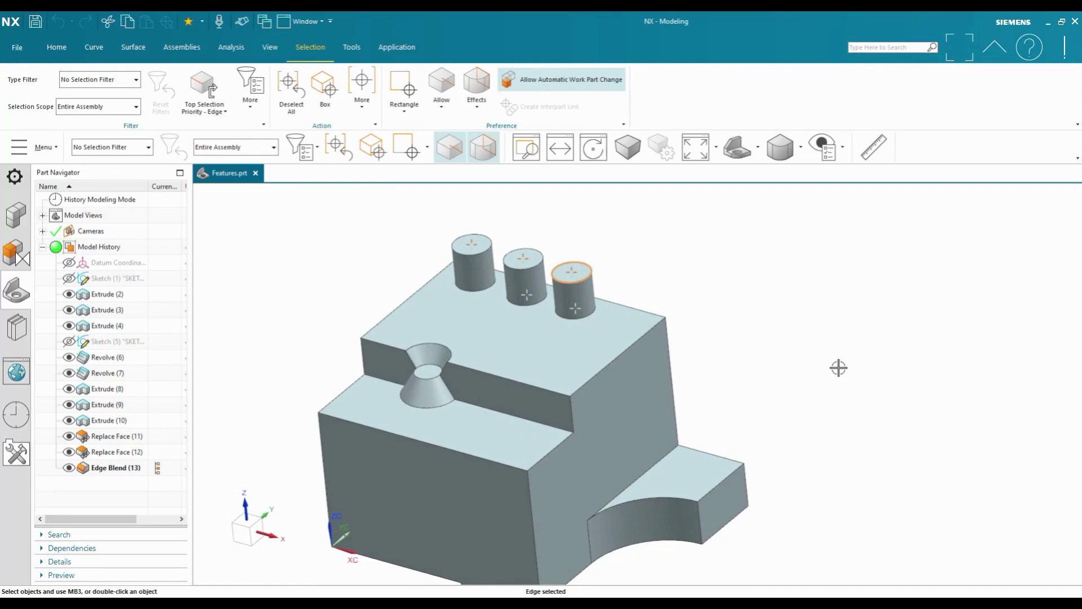
pyautogui.moveTo(727, 237)
pyautogui.mouseDown(button='middle')
pyautogui.moveTo(733, 287)
pyautogui.moveTo(793, 304)
pyautogui.mouseUp(button='middle')
pyautogui.moveTo(961, 458); pyautogui.dragTo(779, 486, button='middle')
pyautogui.press('Escape')
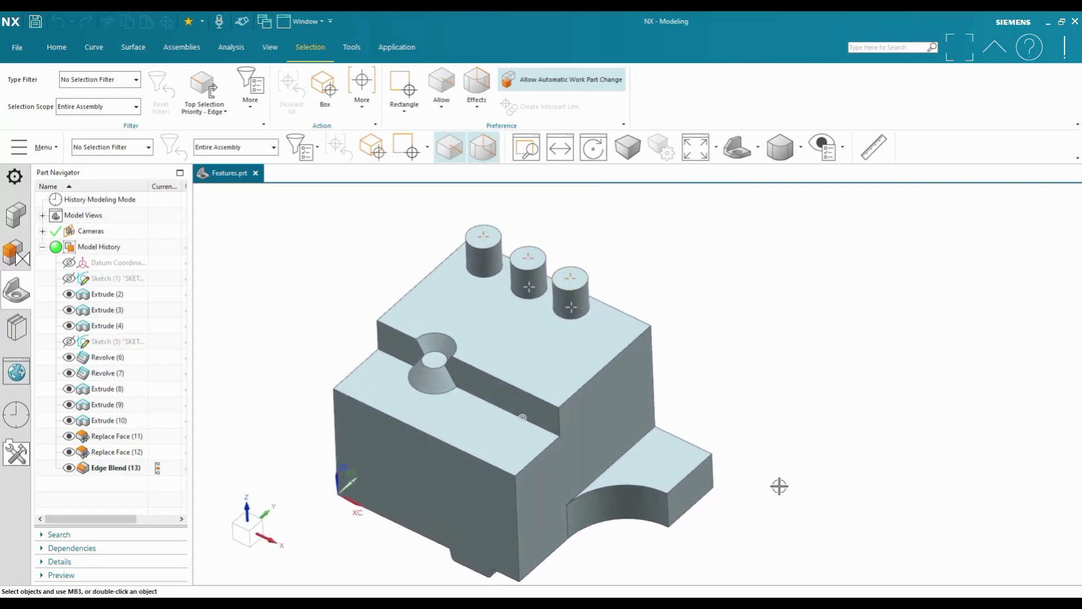
pyautogui.click(226, 112)
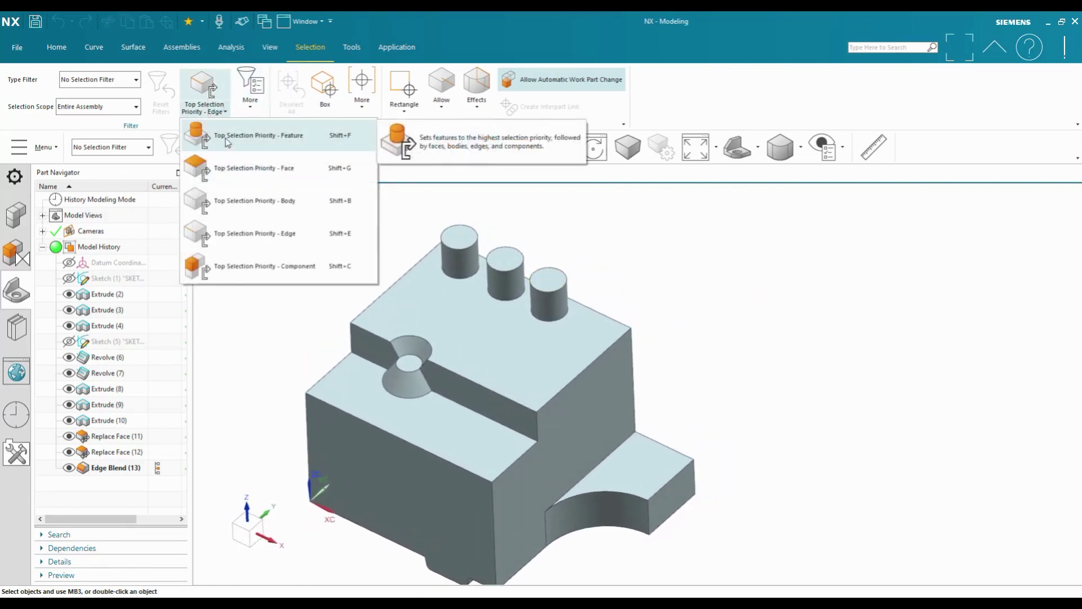
# - Restore Feature as top selection priority and reveal the More filters, including Detailed Filtering and Color Filter
pyautogui.click(226, 143)
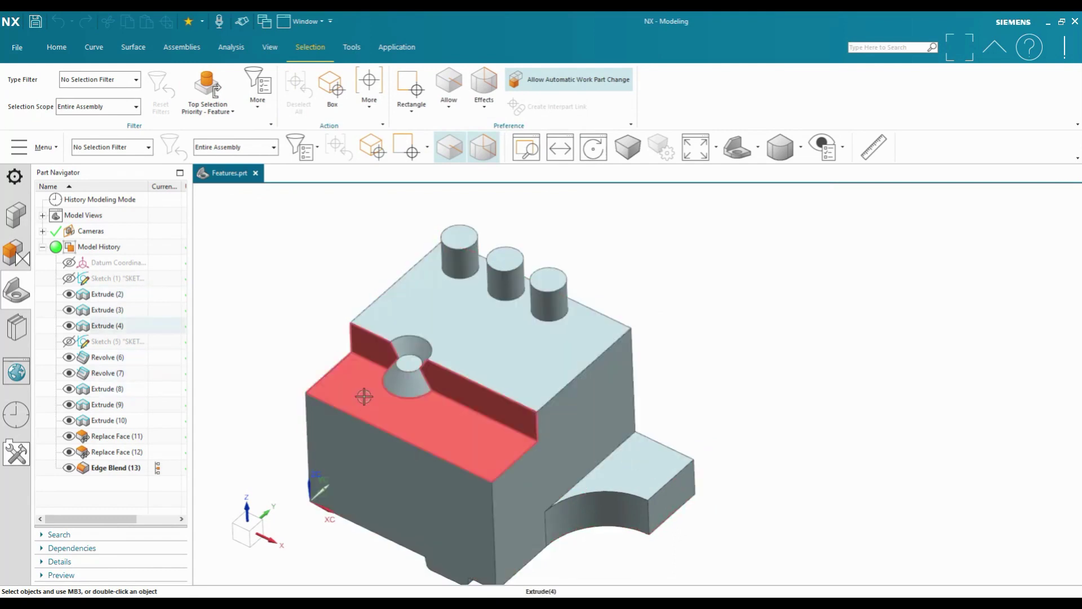
pyautogui.click(227, 117)
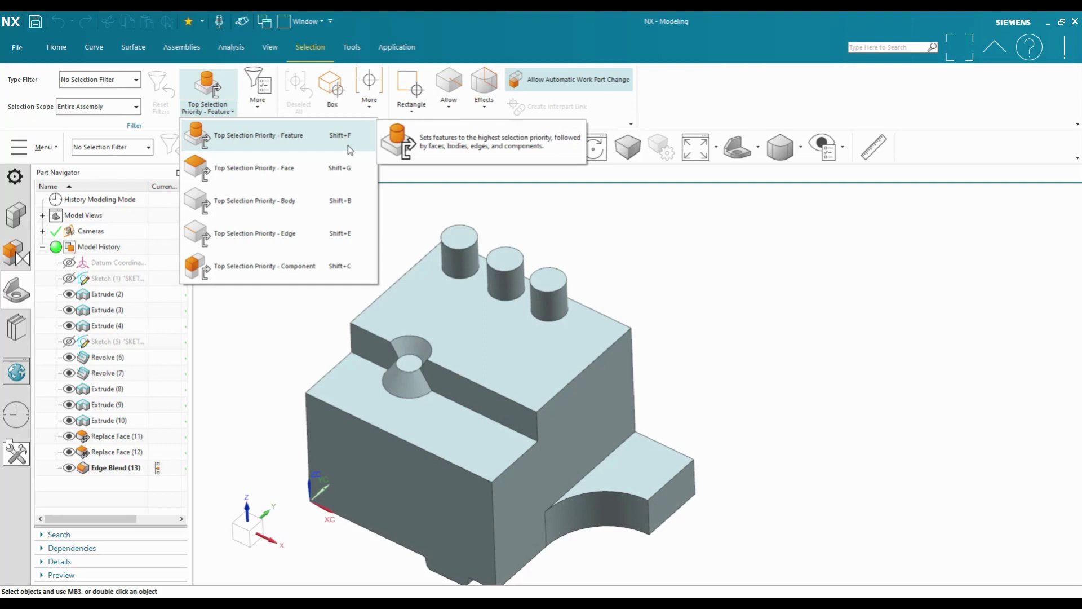
pyautogui.click(258, 89)
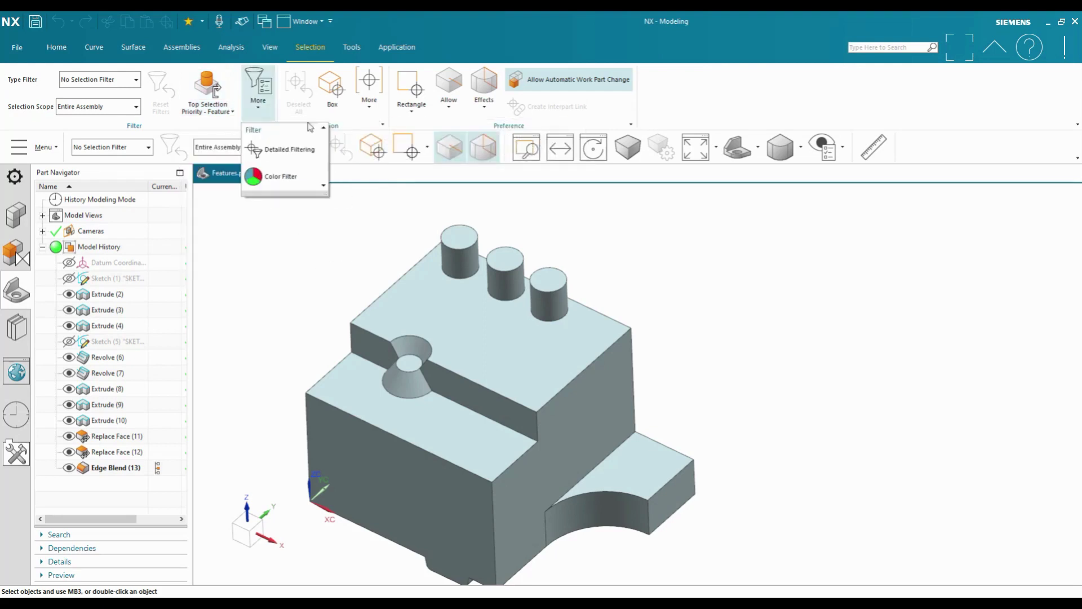
# - Close the More filter options and list the priority choices again, keeping Feature as top priority
pyautogui.click(229, 111)
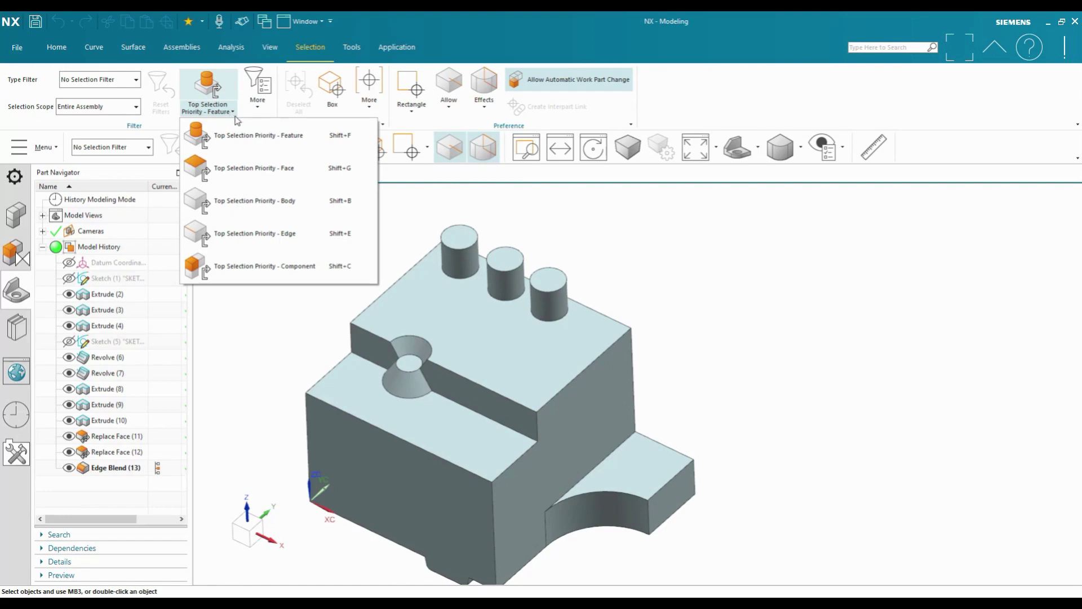
pyautogui.click(258, 91)
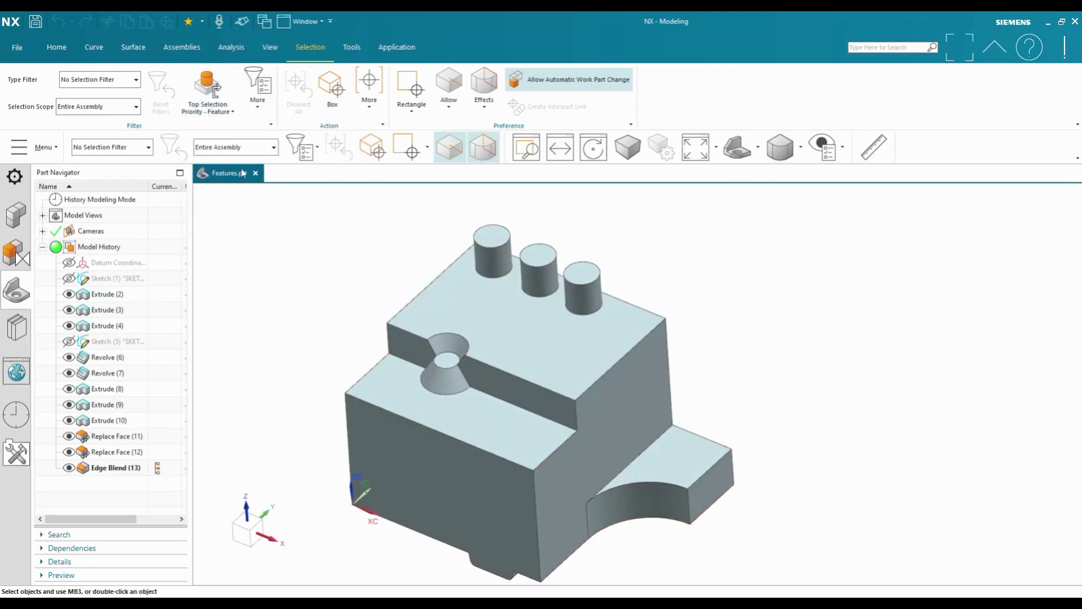
pyautogui.click(230, 111)
pyautogui.moveTo(264, 266)
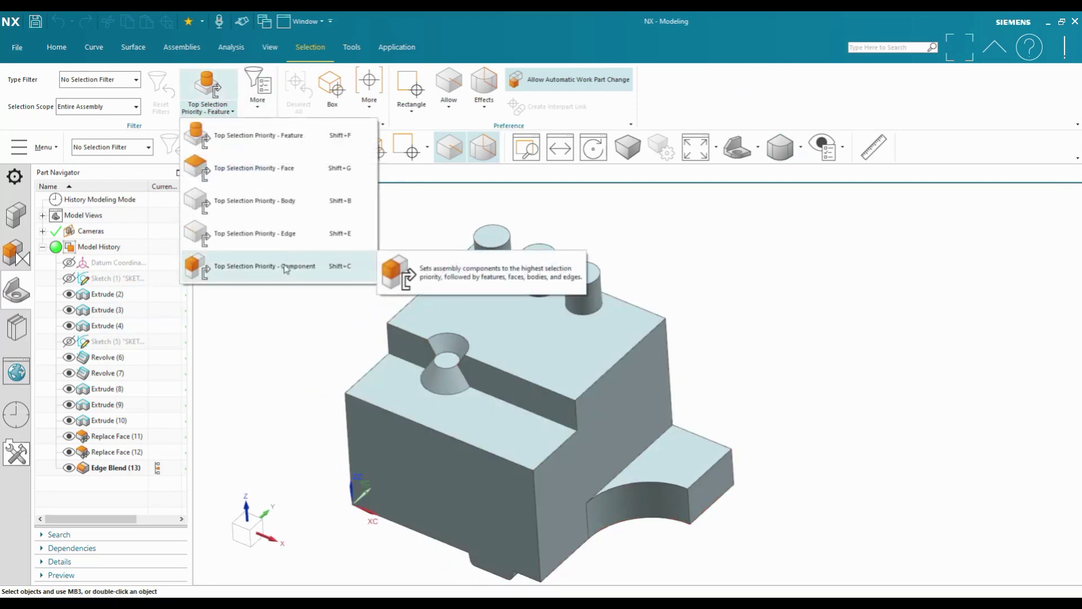